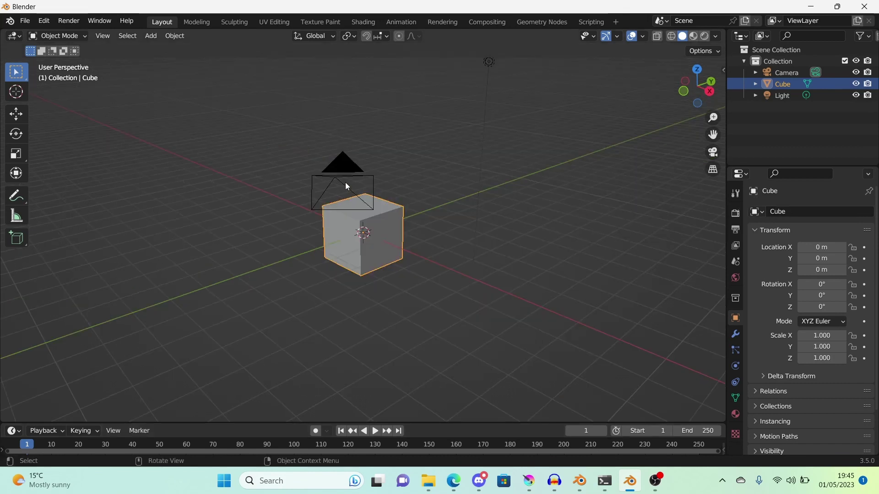
Step: After orbiting around the cube, bring up the System section of Blender Preferences
middle_click_drag(347, 180, 402, 201)
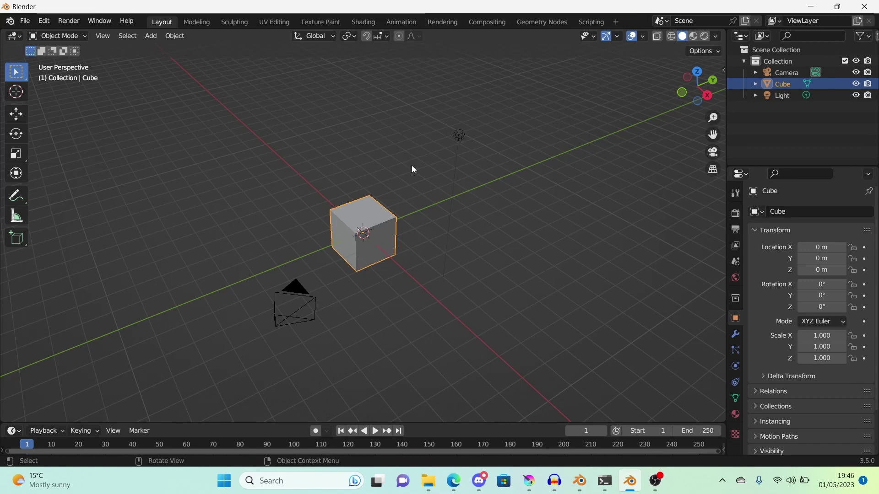
middle_click_drag(405, 249, 420, 232)
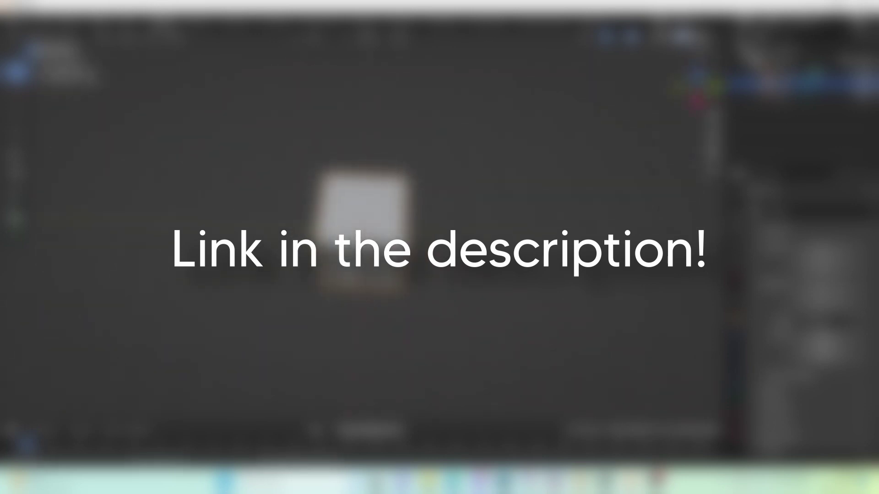
scroll(391, 256, "up", 4)
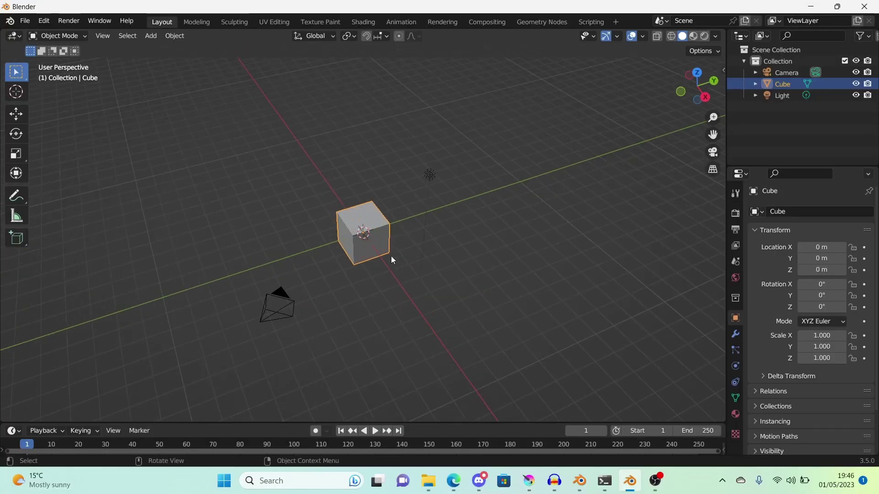
scroll(391, 256, "up", 2)
middle_click_drag(391, 257, 252, 226)
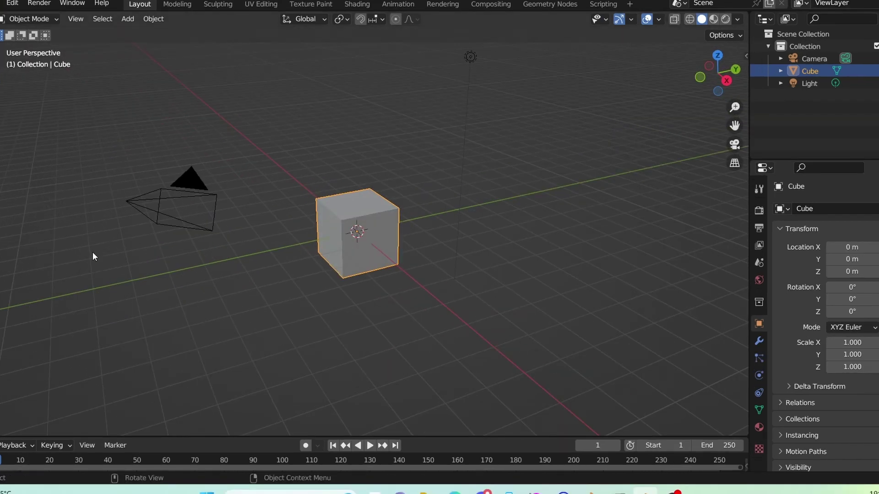
scroll(151, 167, "down", 2)
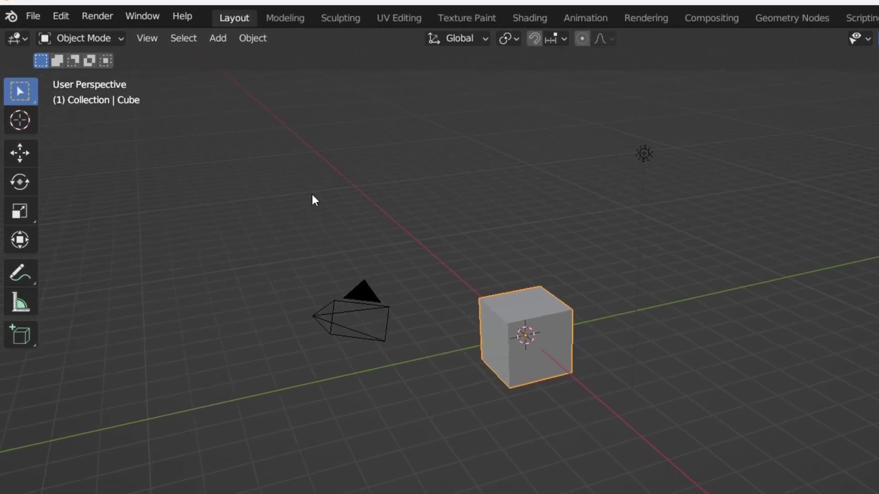
left_click(61, 16)
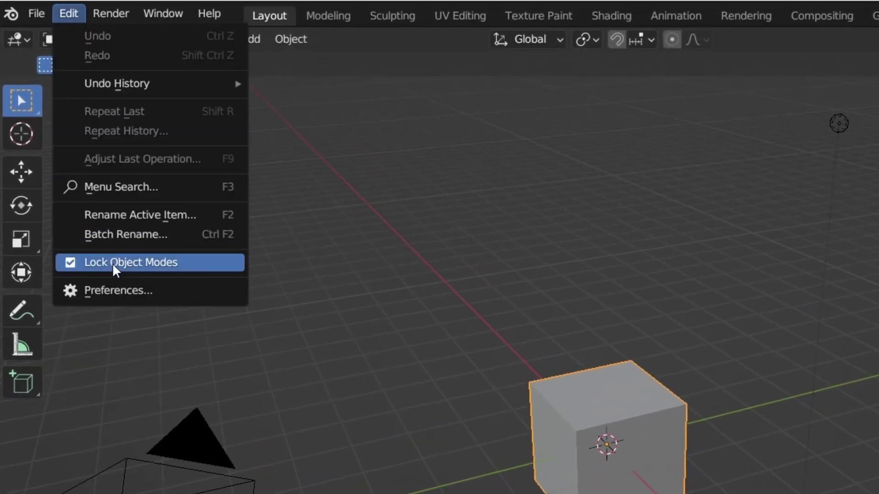
left_click(122, 291)
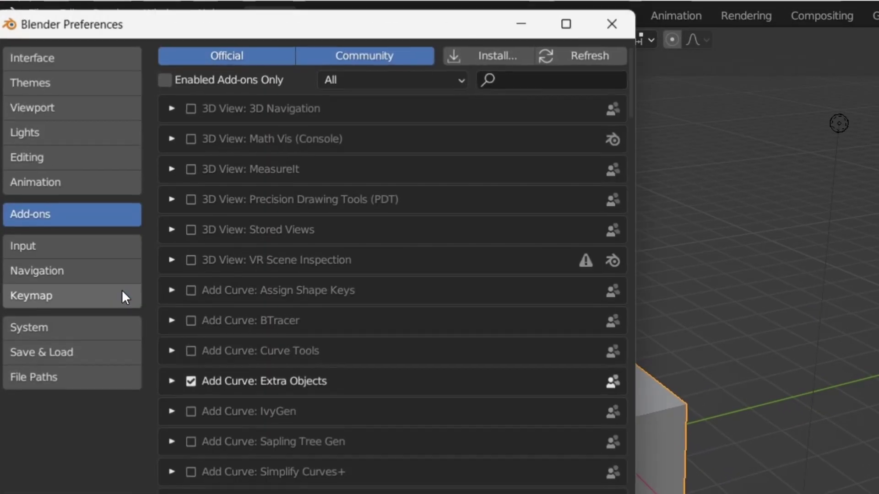
left_click(120, 329)
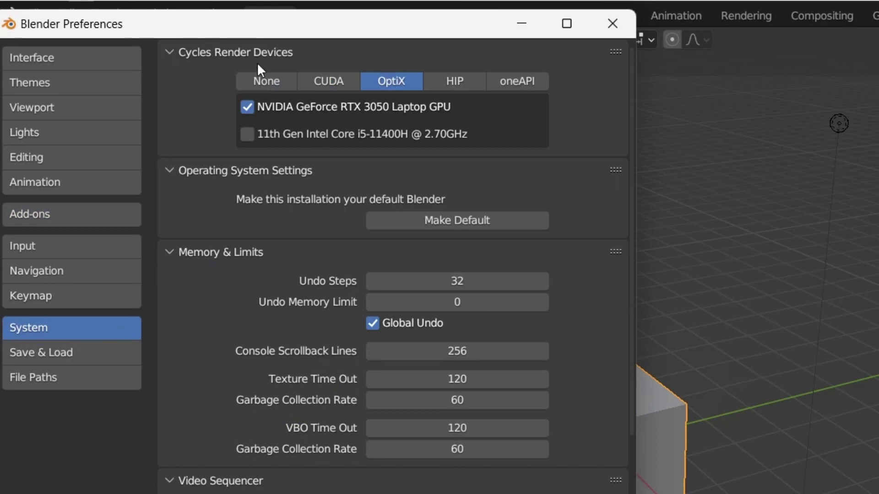
Step: Try the Cycles render devices None, OptiX, CUDA, then HIP, which finds no compatible GPU
left_click(238, 52)
left_click(238, 52)
left_click(278, 86)
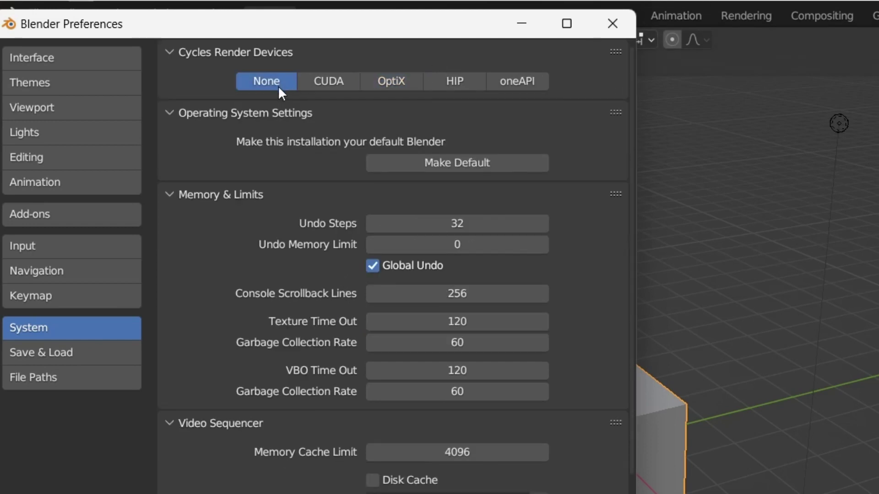
left_click(385, 85)
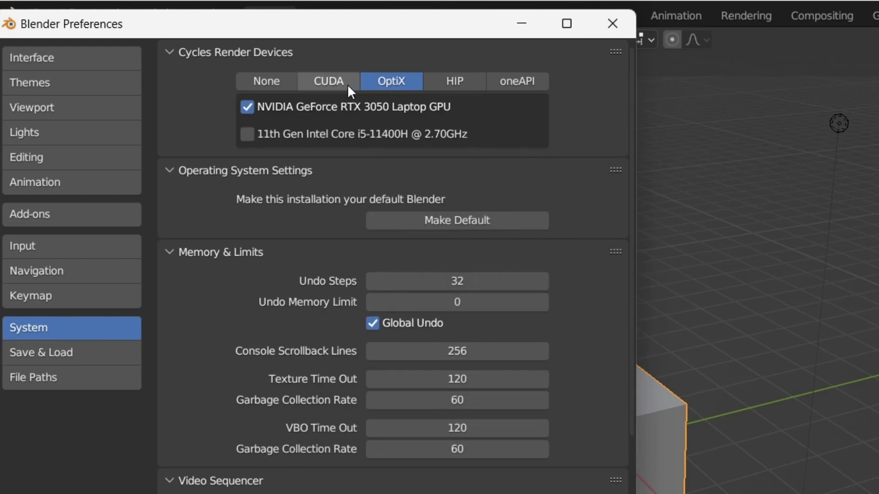
left_click(338, 84)
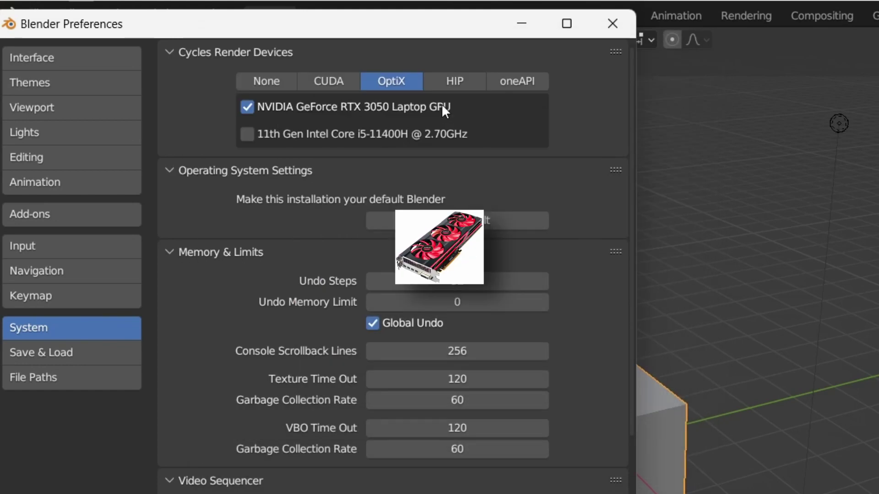
left_click(454, 82)
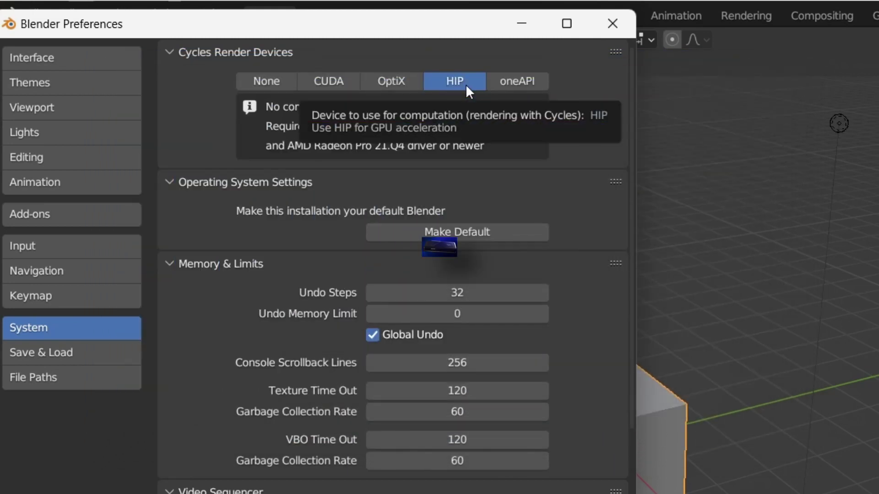
Step: Try oneAPI and CUDA, then settle on OptiX with the RTX 3050 Laptop GPU enabled
left_click(494, 89)
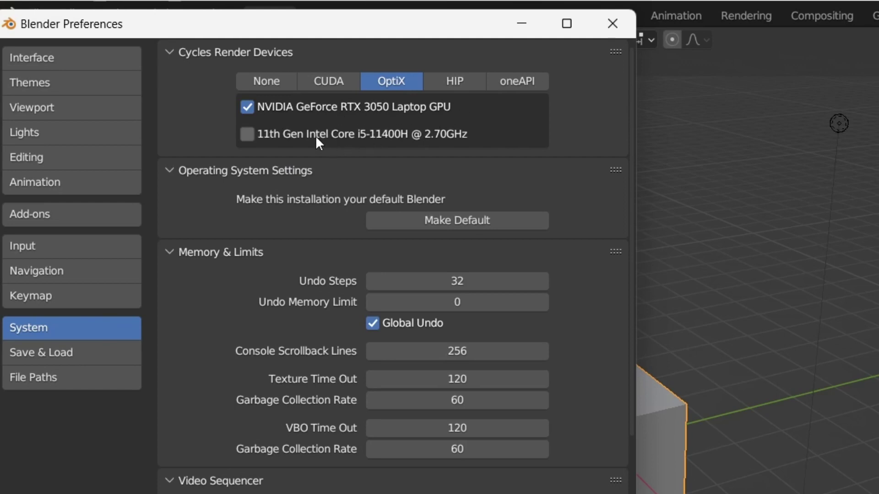
left_click(332, 76)
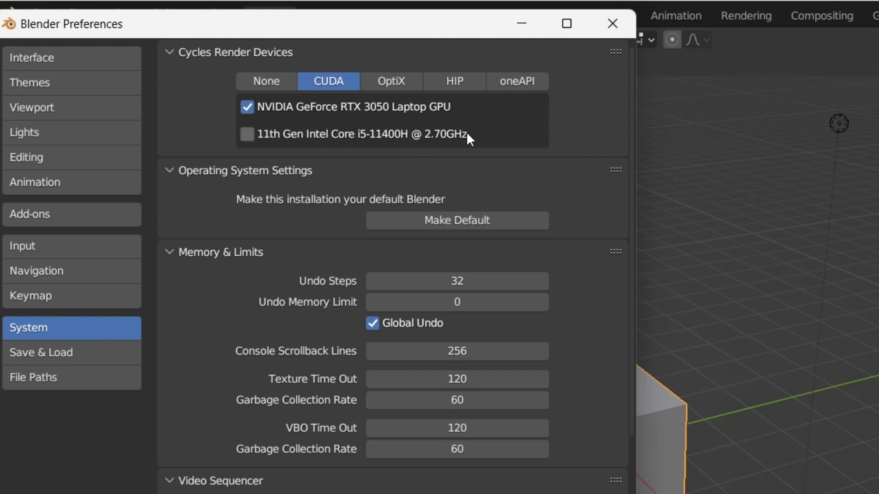
left_click(392, 81)
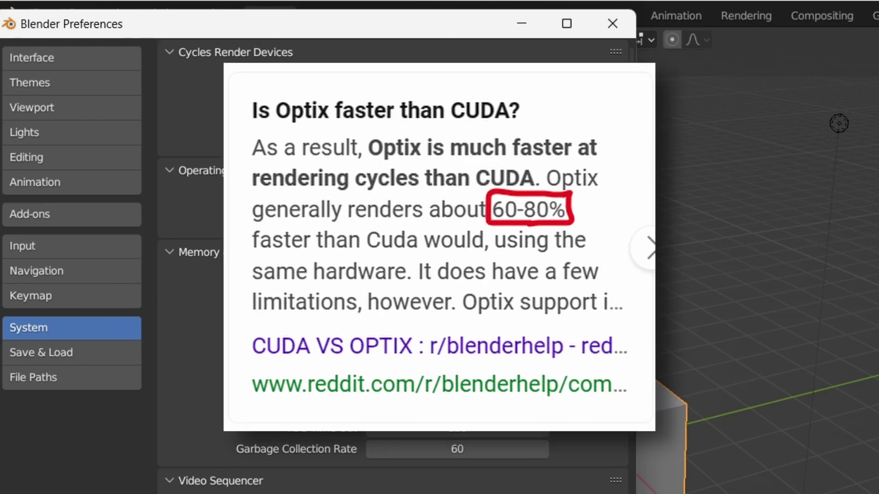
left_click(374, 75)
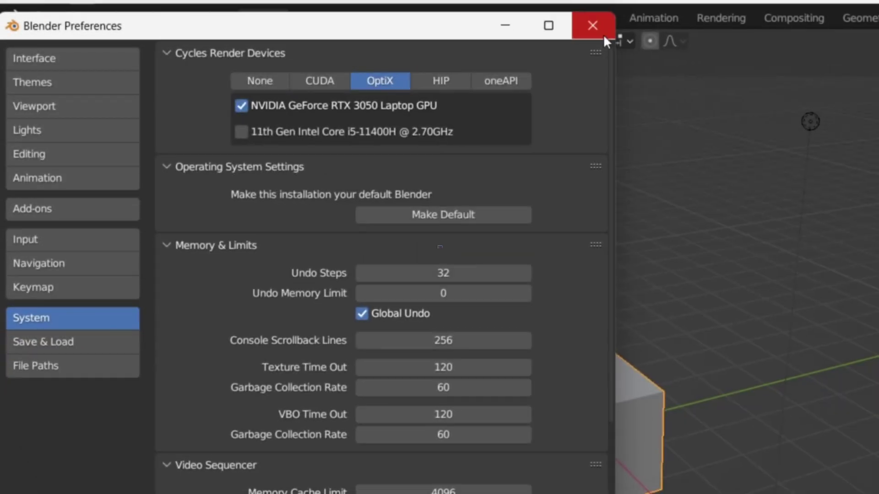
Step: Close Preferences, then set Blender 2.79's Cycles Compute Device to CUDA in User Preferences
left_click(477, 24)
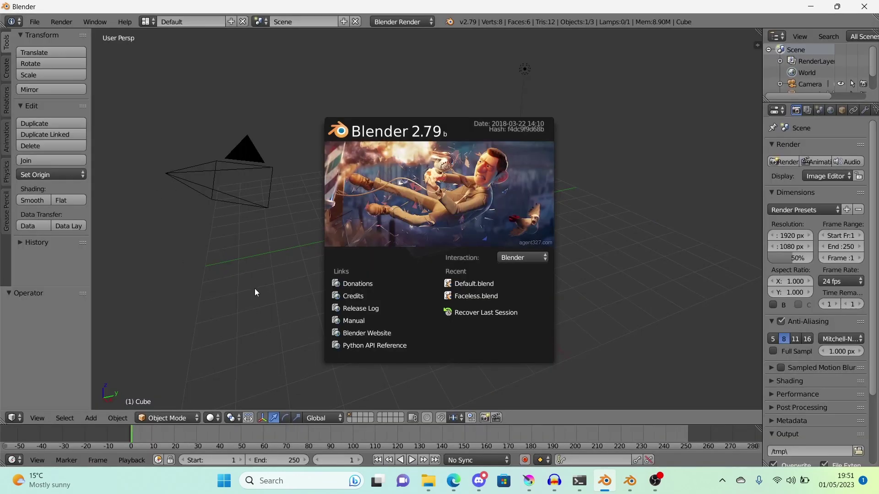
left_click(271, 261)
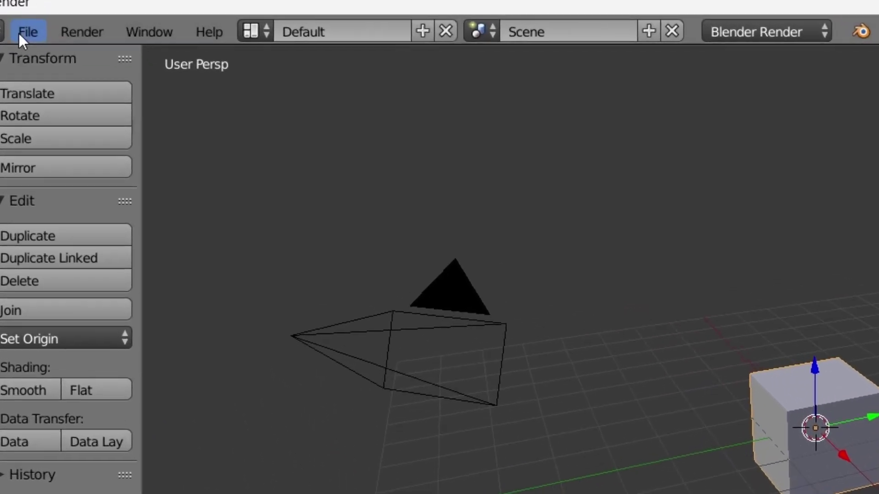
left_click(30, 22)
left_click(108, 285)
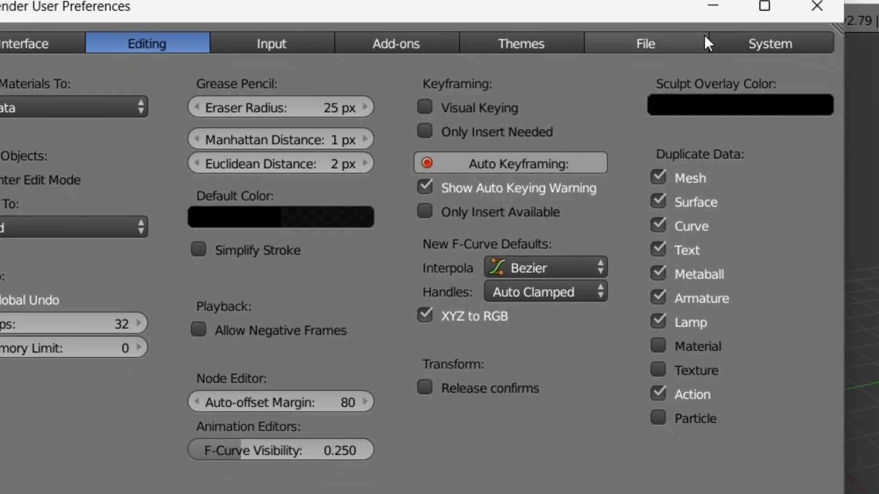
left_click(714, 43)
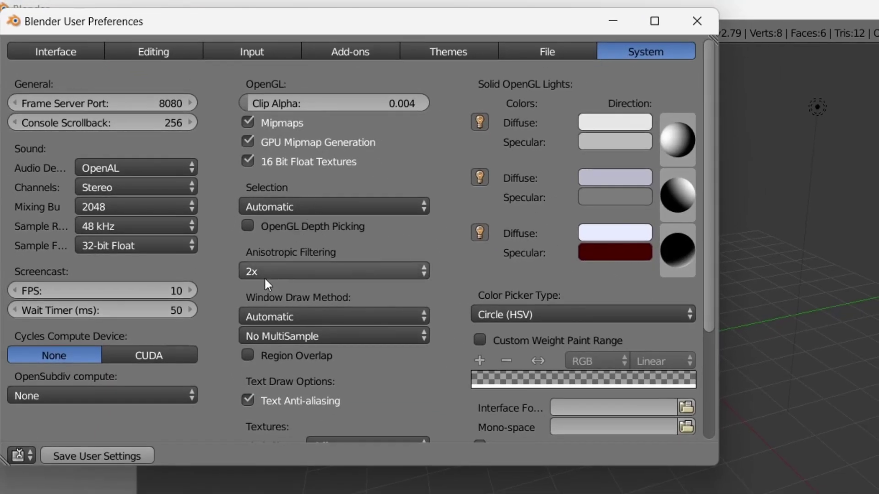
left_click(142, 351)
scroll(97, 353, "down", 1)
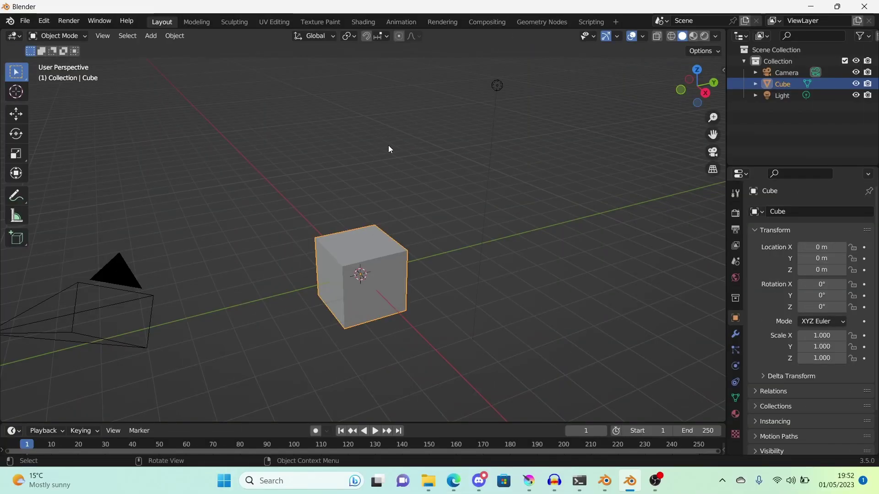
Step: Switch the viewport to Rendered shading and change the Cycles device from CPU to GPU Compute
middle_click_drag(369, 169, 388, 143, "shift")
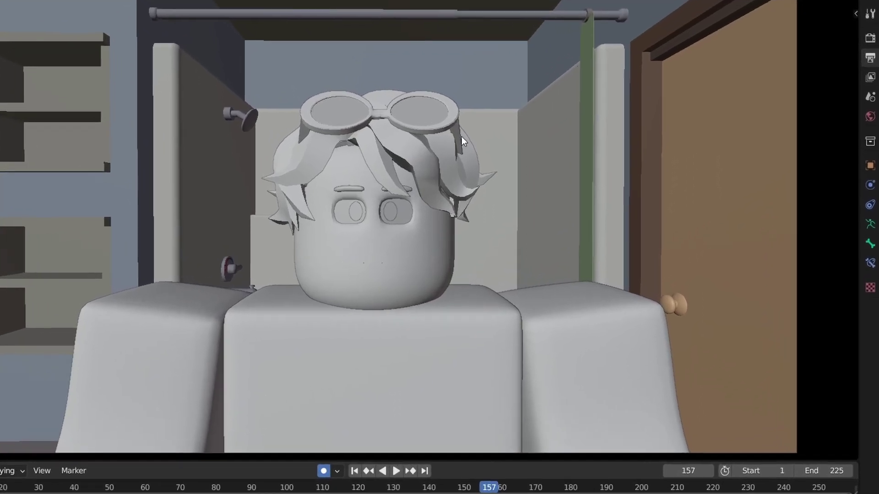
key("z")
key("8")
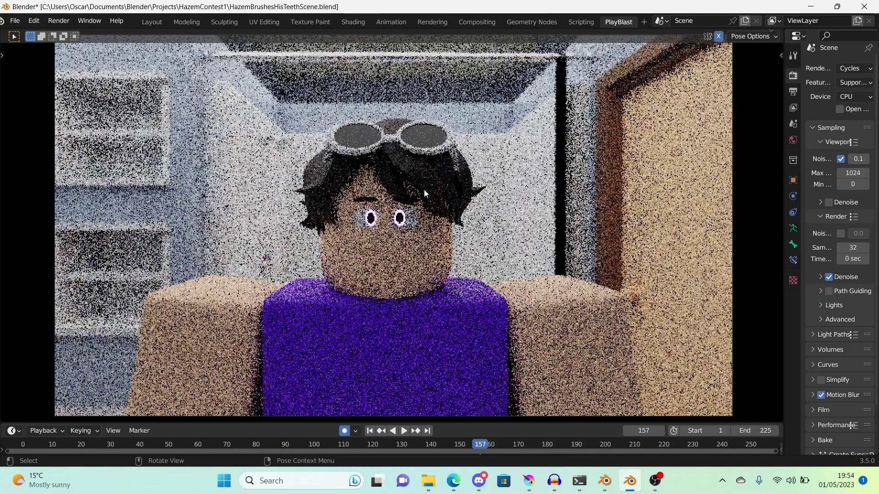
scroll(411, 265, "up", 3)
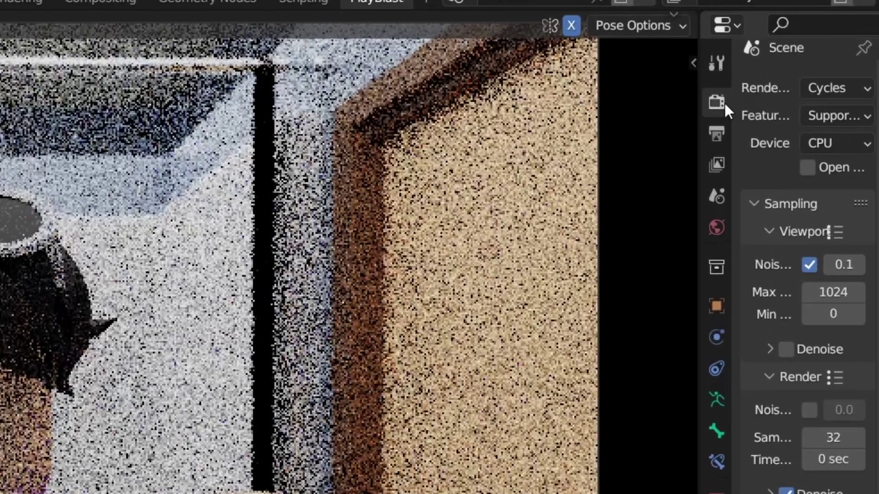
scroll(807, 102, "up", 1)
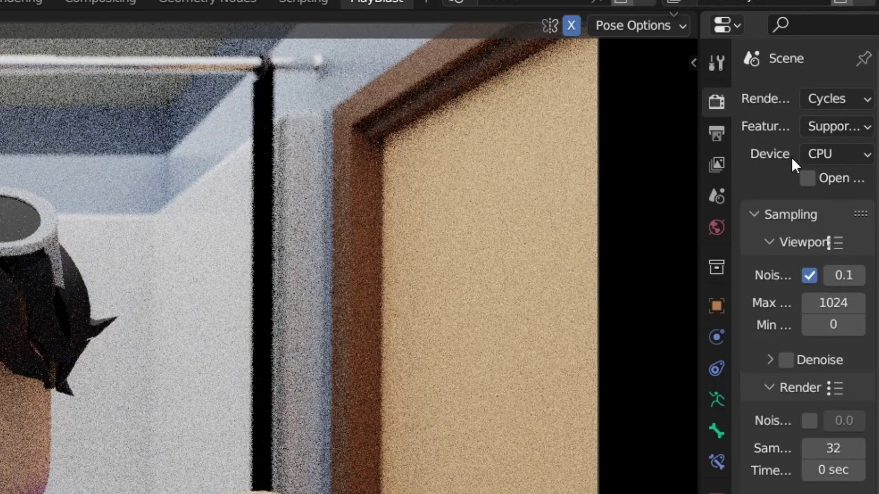
left_click(846, 143)
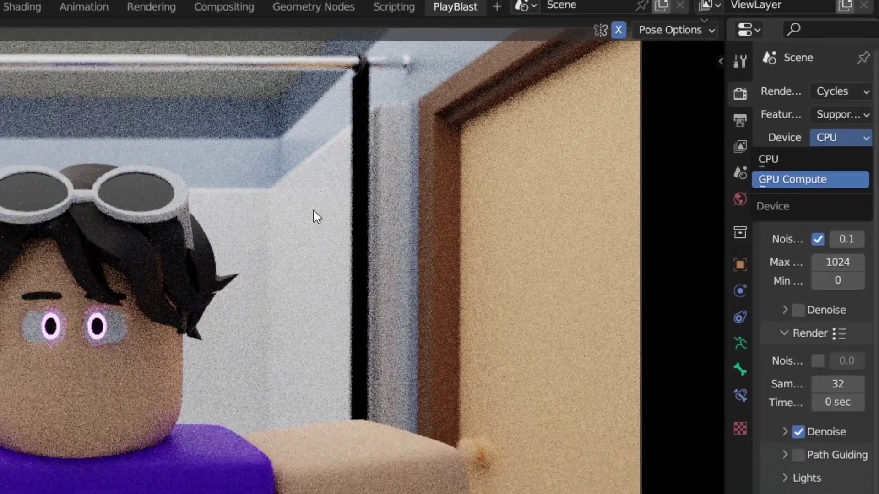
key("Return")
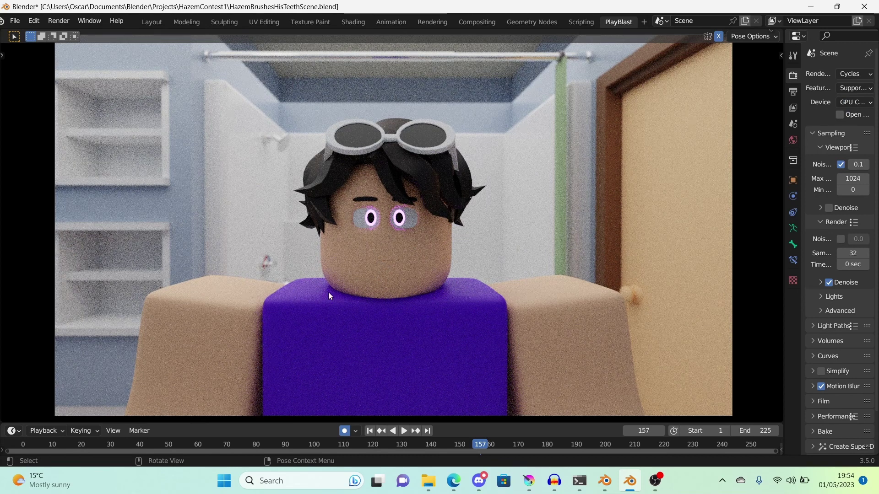
Step: Switch to the Rendering workspace and set the render denoiser to OpenImageDenoise
left_click(432, 22)
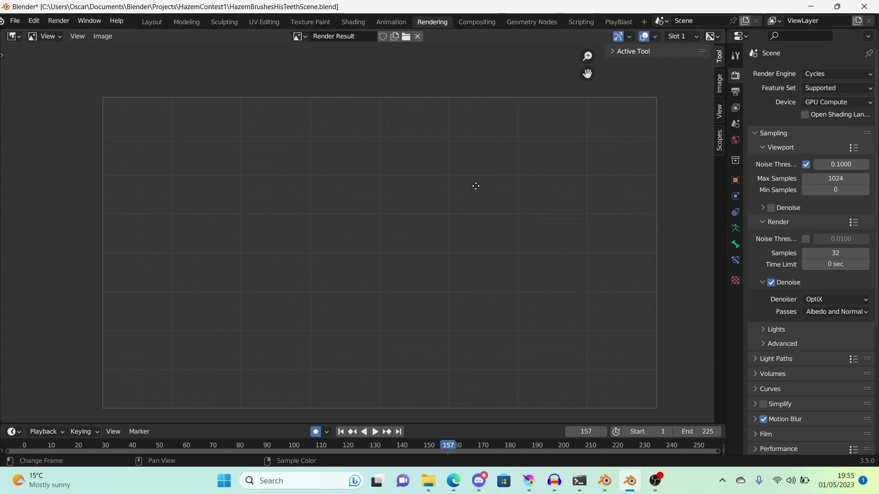
middle_click_drag(461, 177, 463, 179)
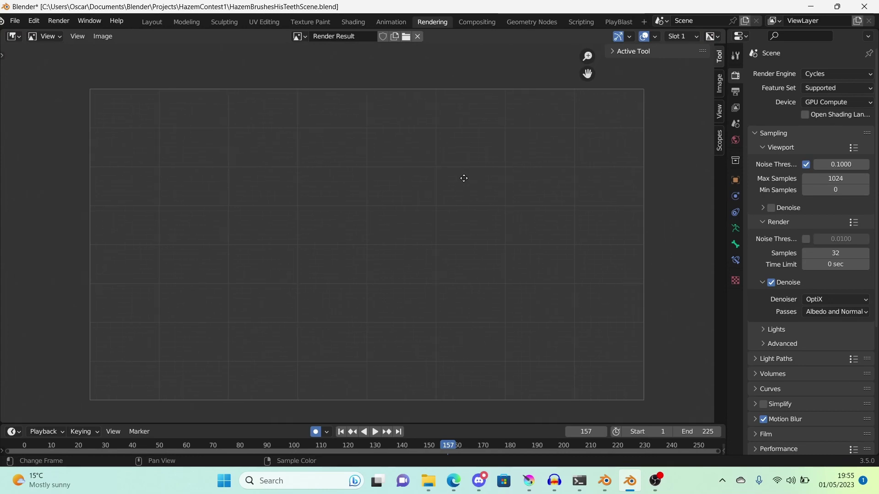
left_click(824, 299)
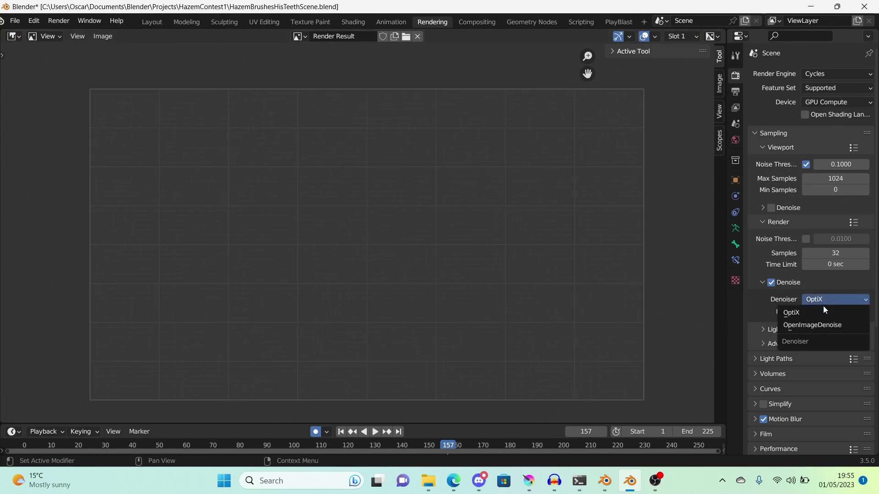
left_click(825, 325)
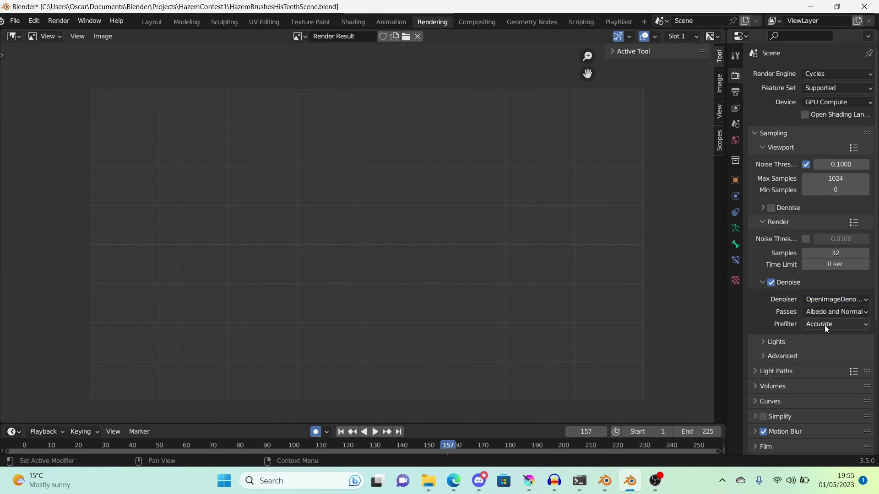
Step: Keep OpenImageDenoise as the denoiser and render frame 157 on CPU with F12
left_click(836, 298)
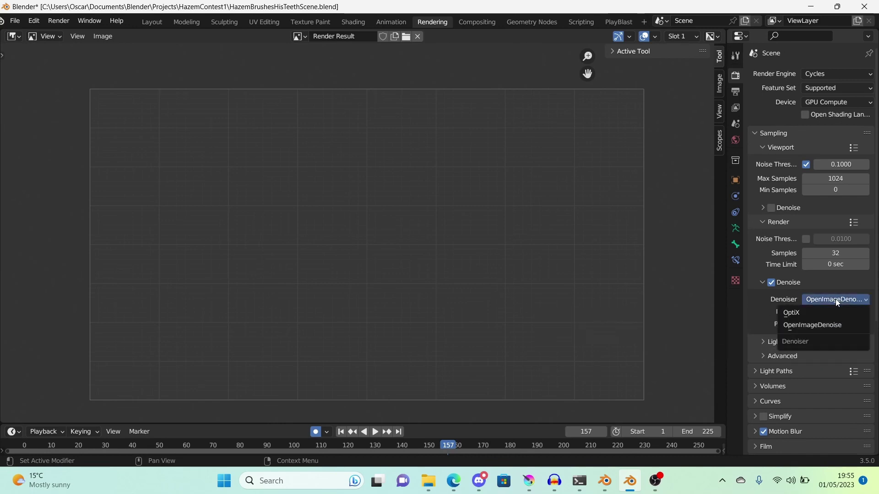
left_click(825, 311)
left_click(829, 300)
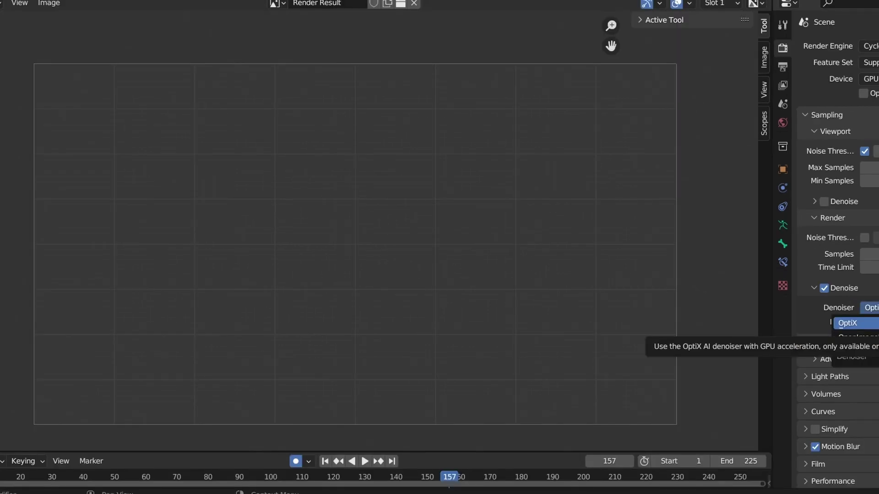
left_click(854, 337)
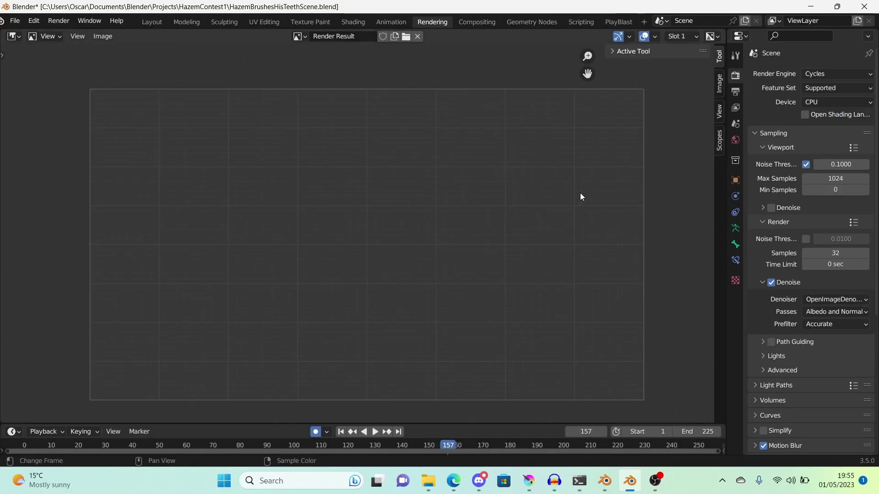
key("F12")
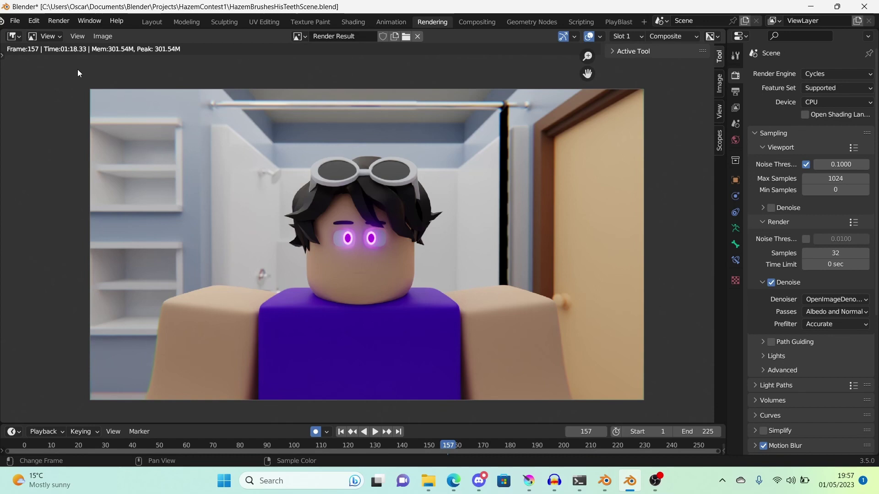
Step: Select empty Slot 2, set Device to GPU Compute and Denoiser to OptiX, and render with F12
left_click(628, 37)
left_click(632, 57)
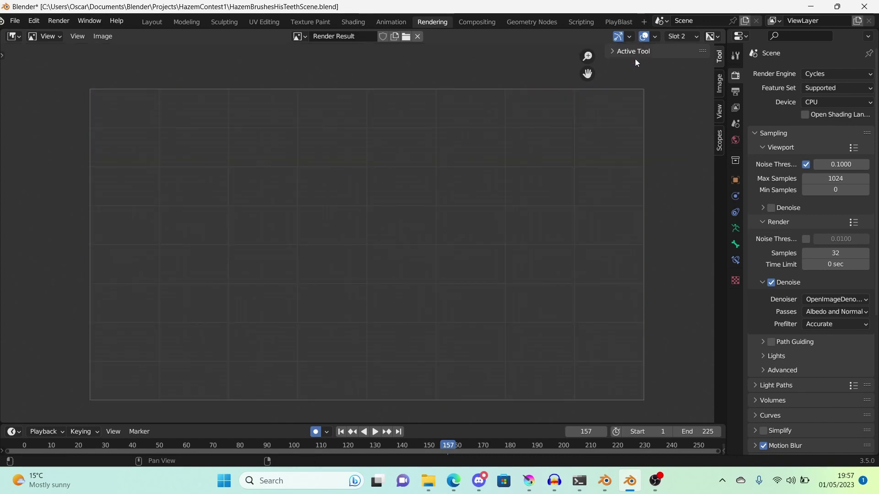
left_click(837, 105)
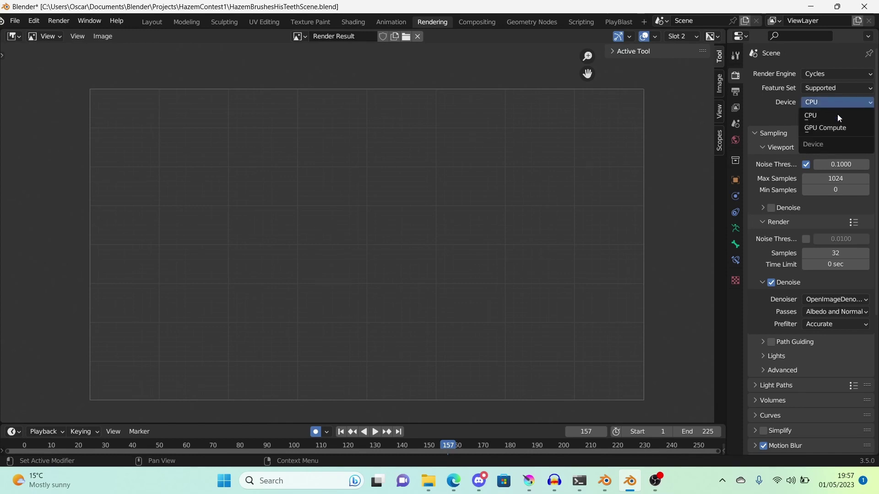
left_click(833, 128)
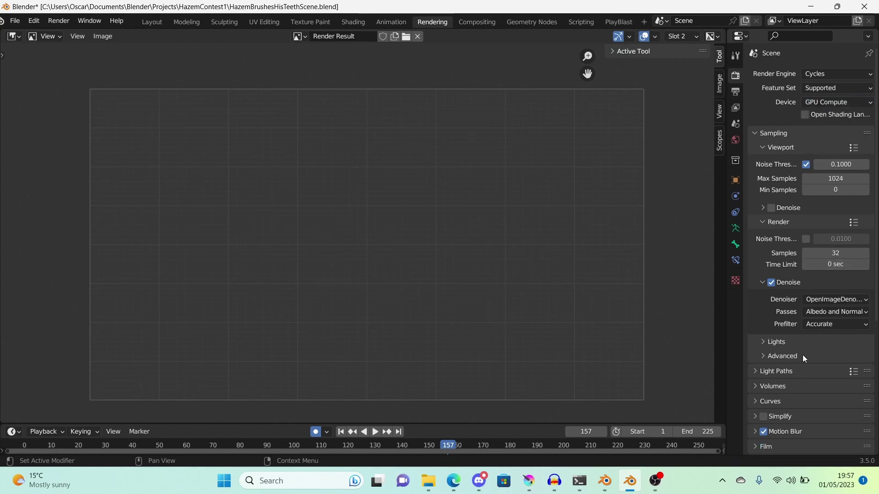
left_click(831, 299)
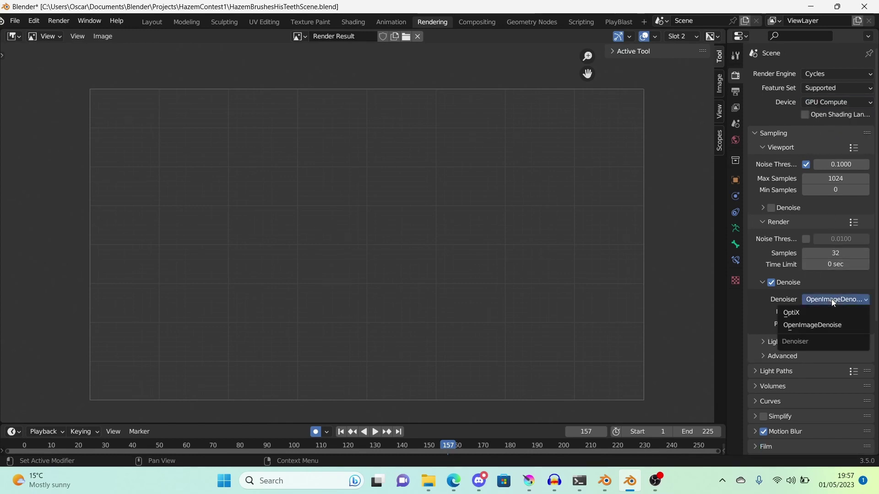
left_click(824, 314)
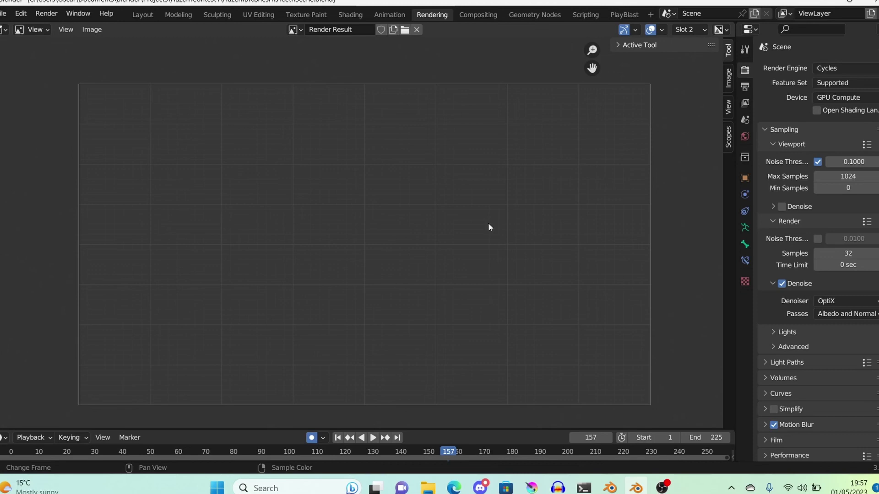
key("F12")
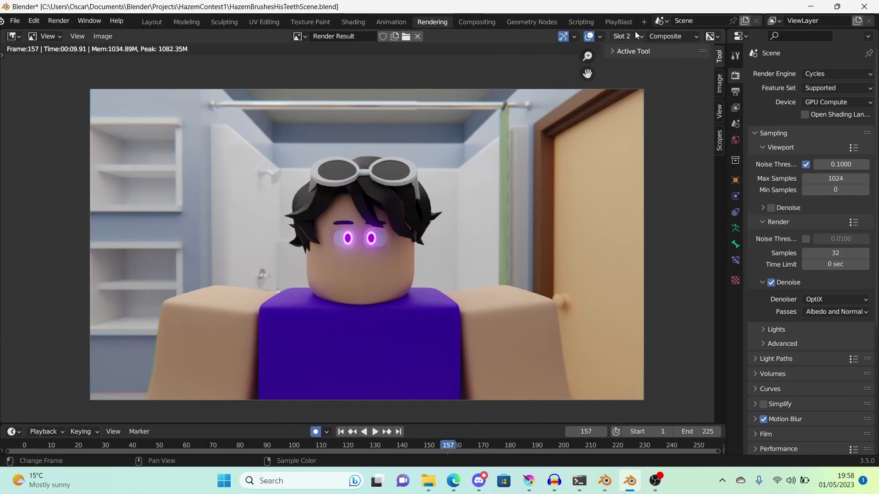
Step: Flip between the Slot 1 CPU render (1:18.33) and Slot 2 GPU render (0:09.91), ending on Slot 1
left_click(632, 35)
left_click(628, 47)
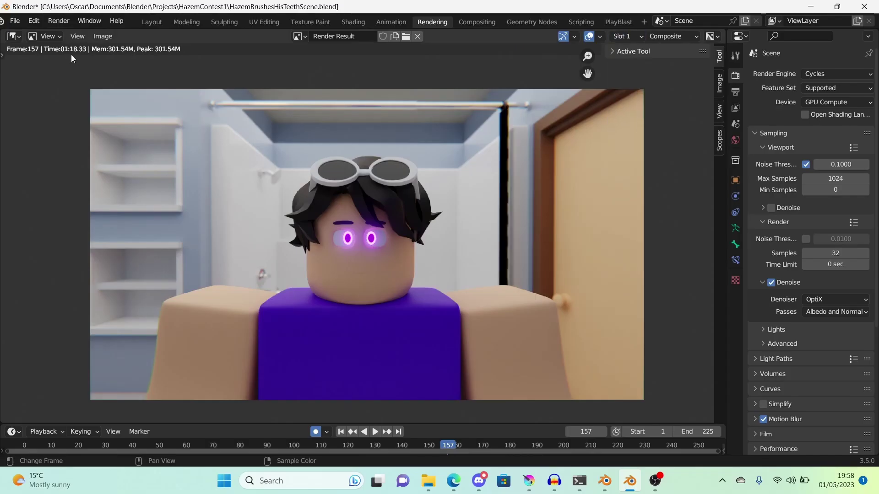
key("j")
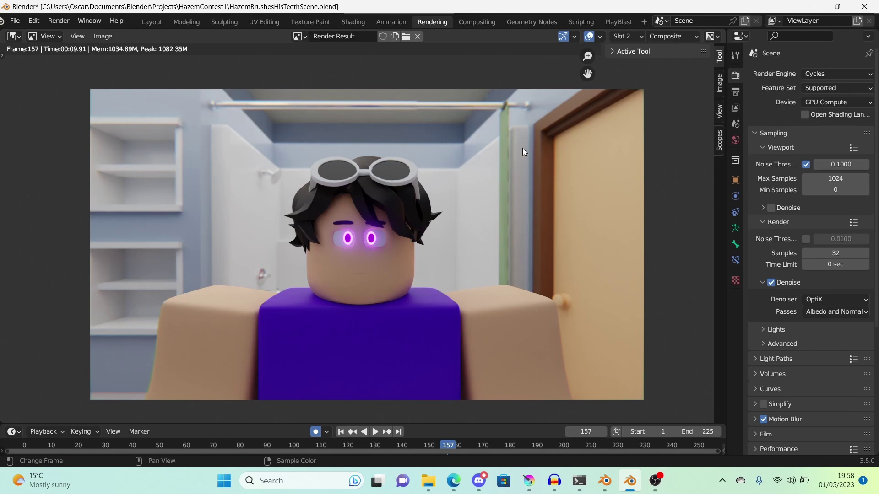
left_click(629, 36)
left_click(635, 51)
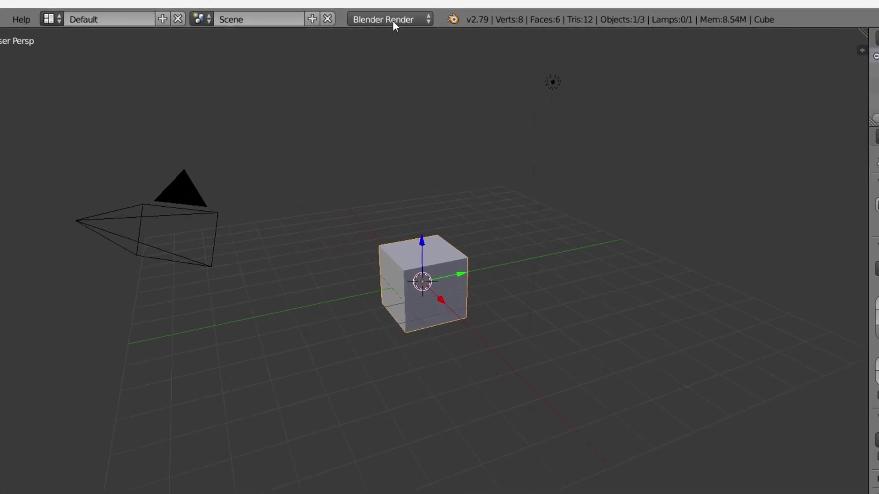
Step: Set the 2.79 cube scene to Cycles Render on GPU Compute and switch viewport shading to Rendered
left_click(393, 20)
left_click(401, 73)
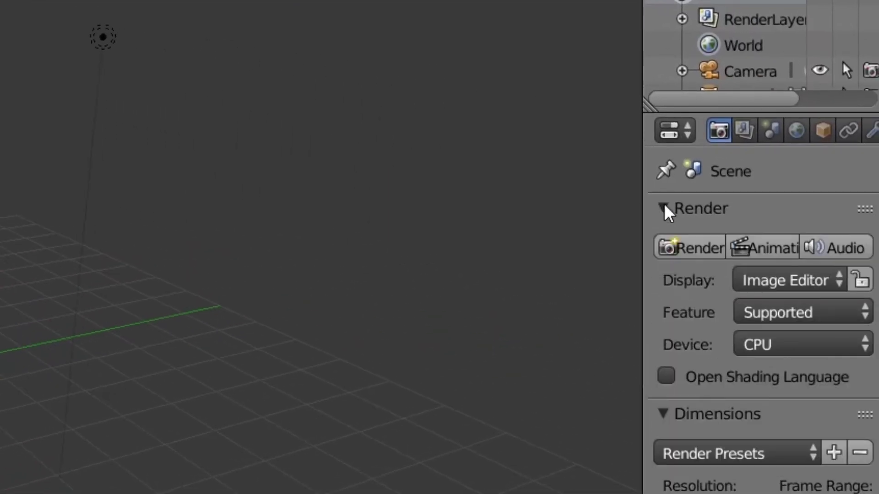
left_click(788, 348)
left_click(831, 292)
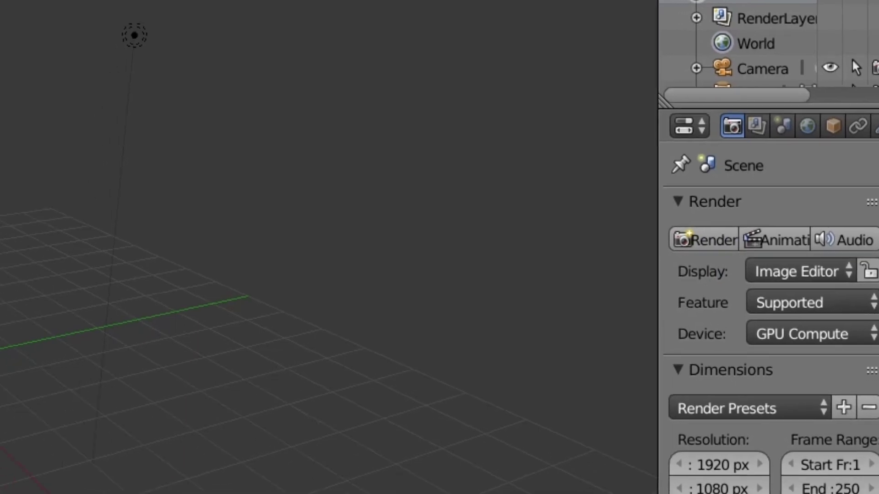
left_click(199, 423)
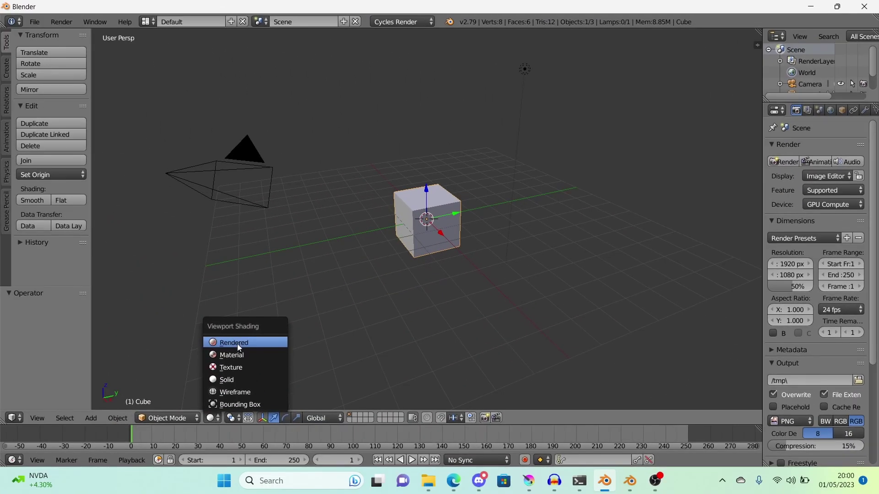
left_click(237, 342)
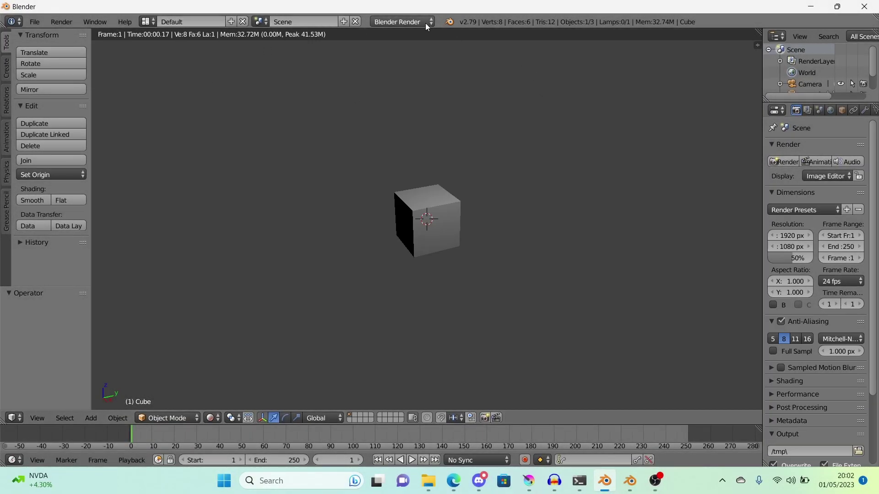
Step: Keep Cycles as the render engine and set viewport shading back to Solid
left_click(426, 23)
left_click(397, 62)
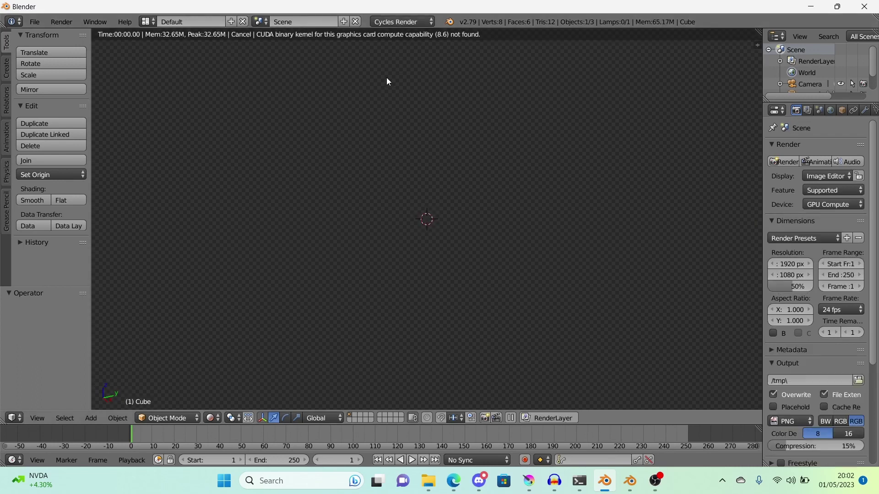
left_click(212, 417)
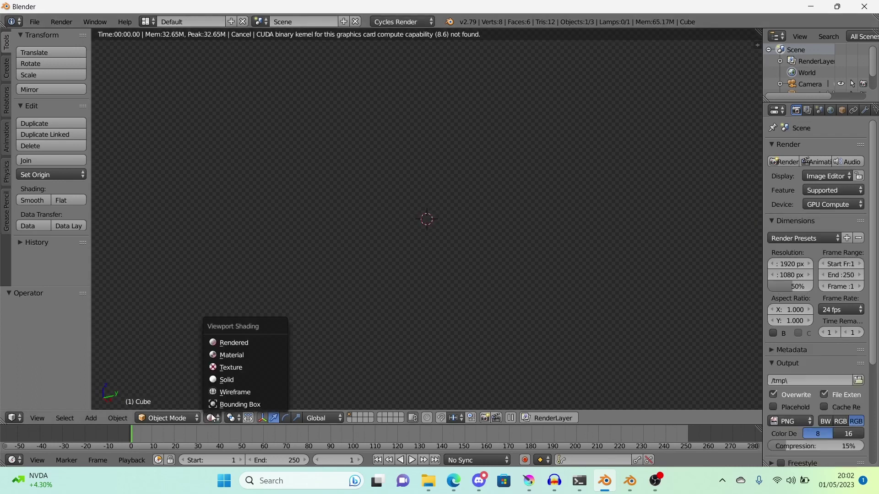
left_click(207, 384)
Step: Check the File > User Preferences window, then orbit the 3D view around the cube
left_click(35, 21)
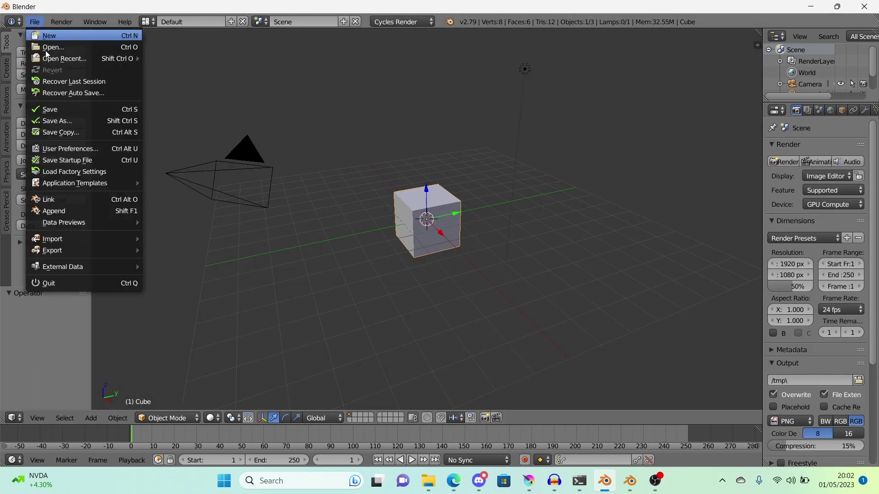
left_click(106, 150)
scroll(57, 172, "down", 3)
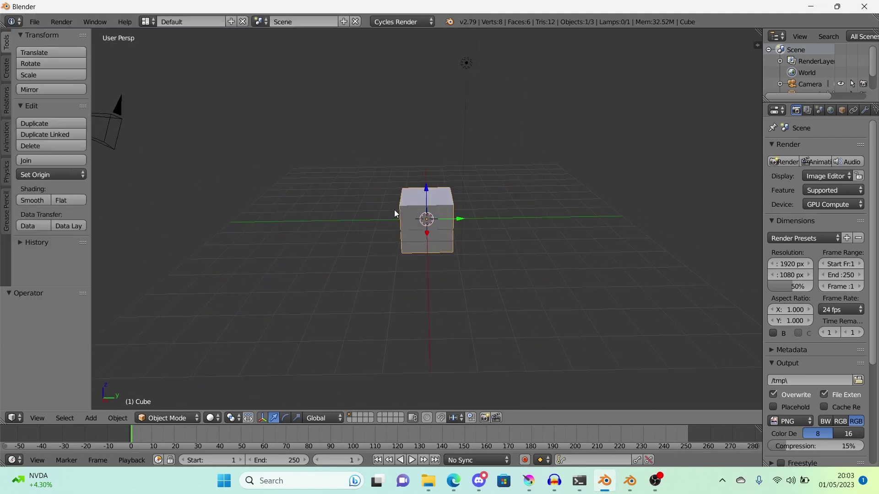
middle_click_drag(448, 206, 471, 300)
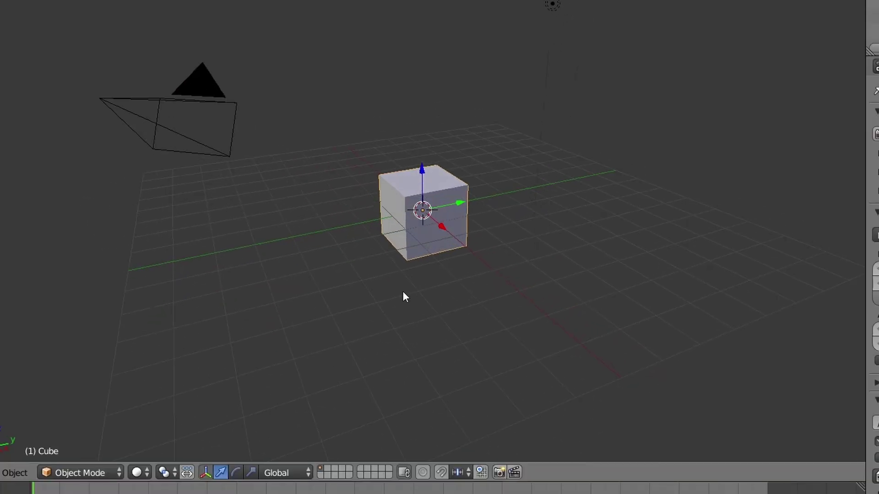
key("g")
key("Escape")
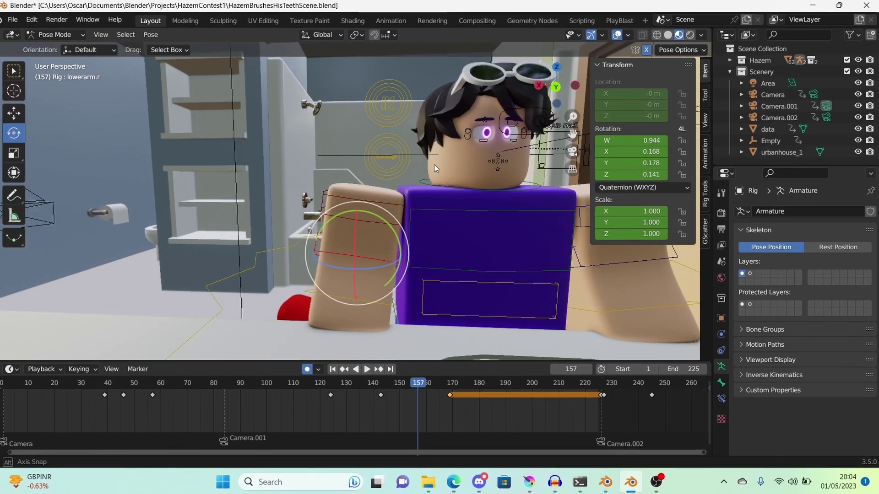
Step: Orbit the Layout viewport around the posed character until its head faces the view straight on
middle_click_drag(434, 164, 493, 308)
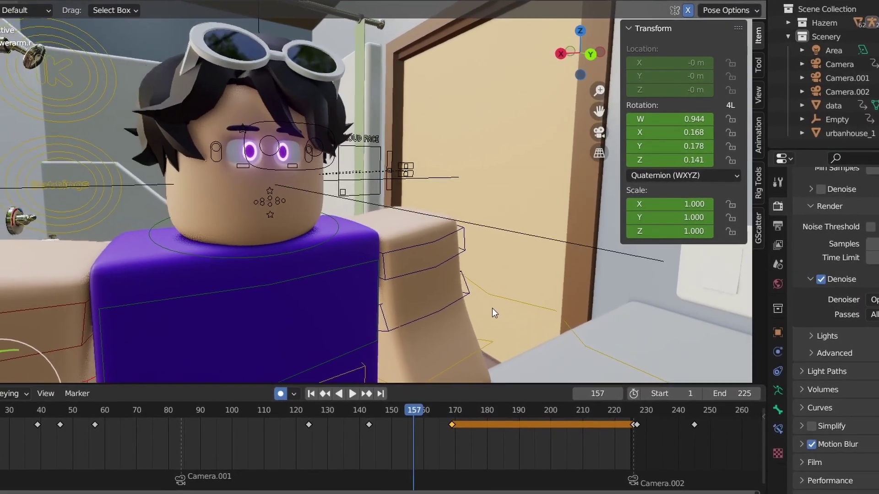
scroll(852, 358, "up", 5)
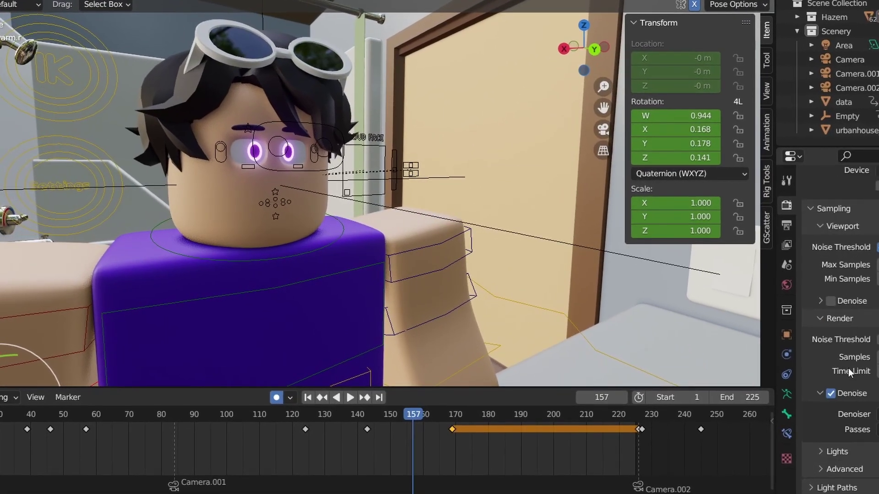
scroll(847, 368, "down", 5)
middle_click_drag(488, 259, 507, 265)
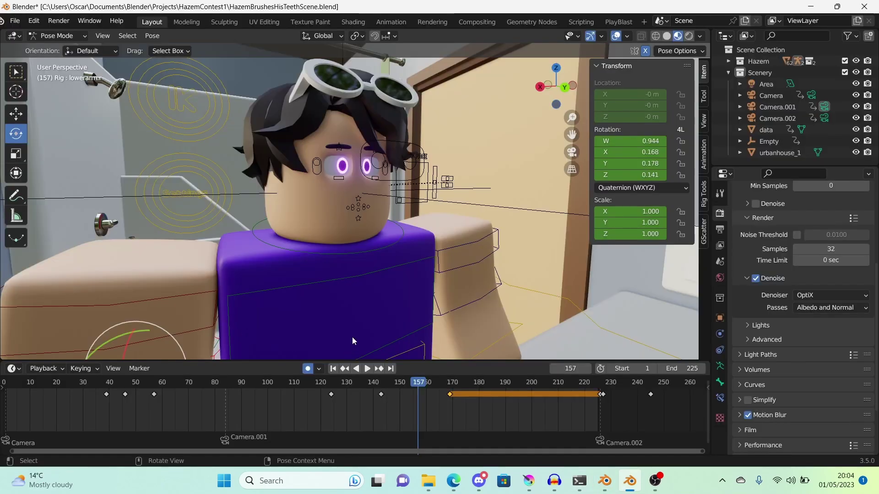
middle_click_drag(291, 89, 334, 101)
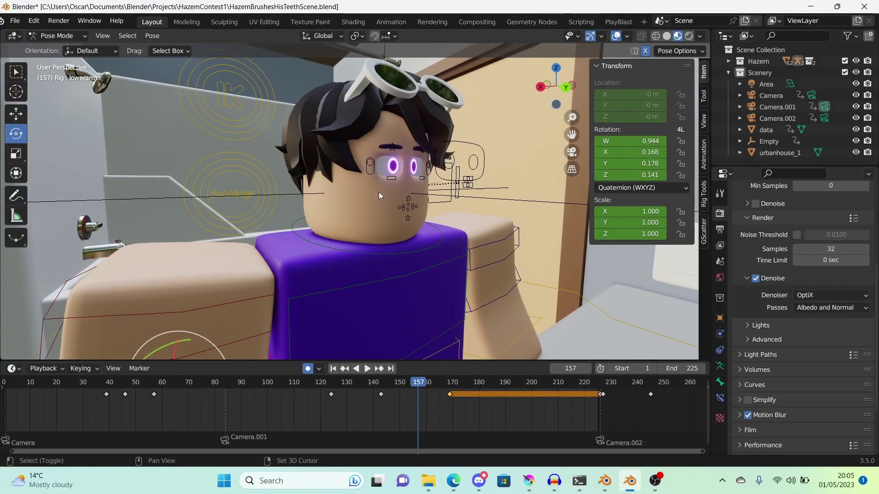
middle_click_drag(383, 190, 465, 203)
Step: Switch to camera view and enable viewport denoising using OpenImageDenoise
key("KP_0")
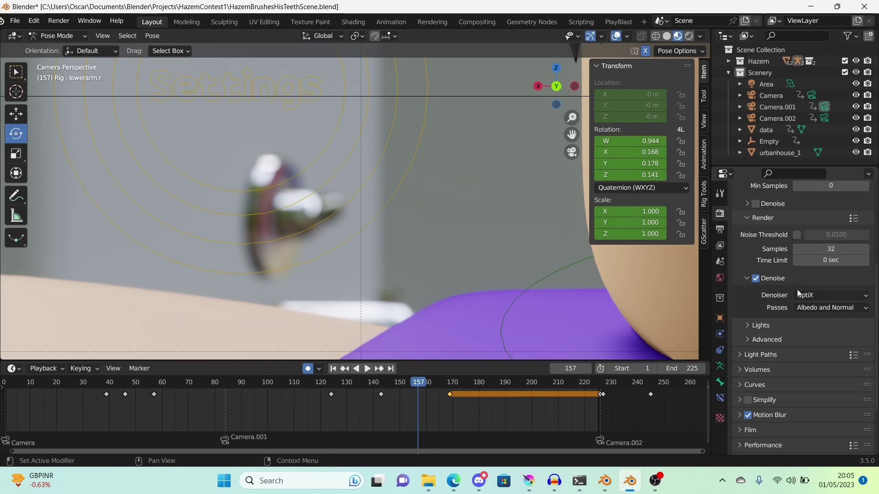
scroll(838, 236, "up", 2)
left_click(748, 241)
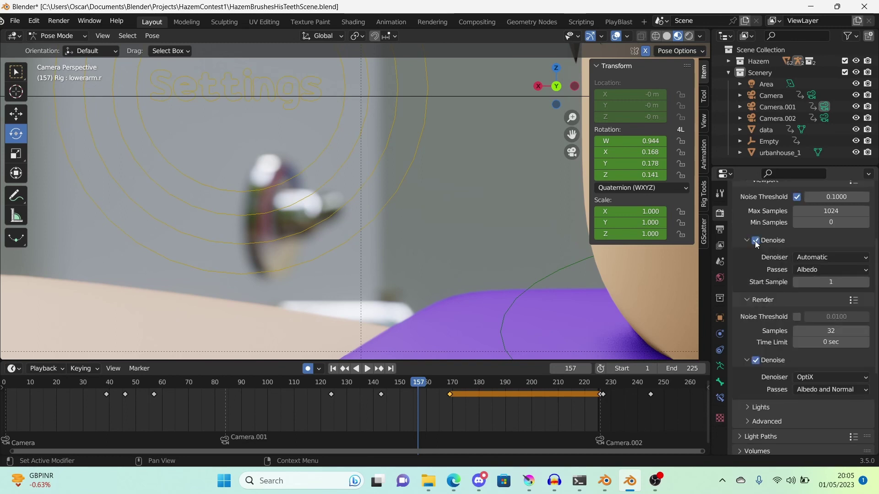
left_click(825, 257)
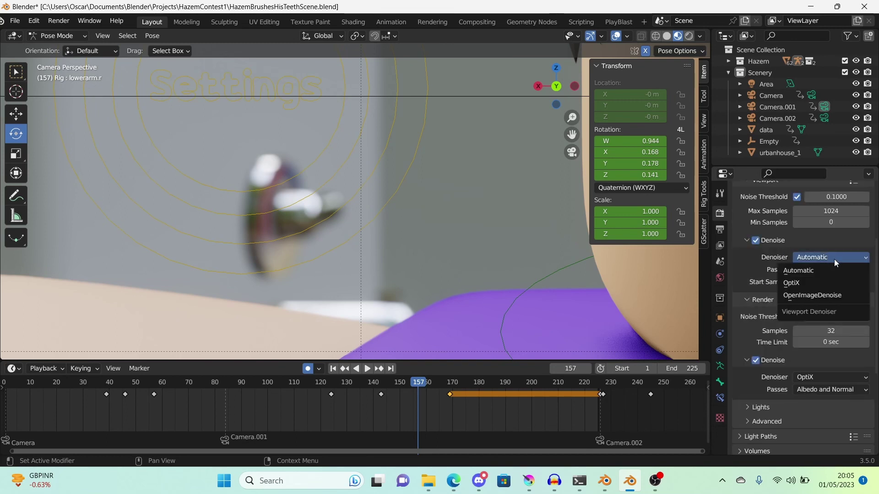
left_click(838, 297)
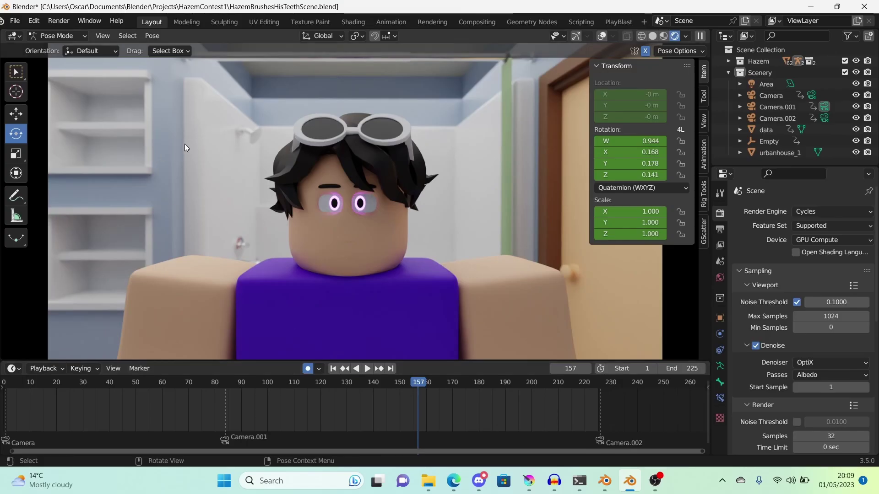
Step: Scroll down through the Render Properties settings
scroll(752, 422, "down", 10)
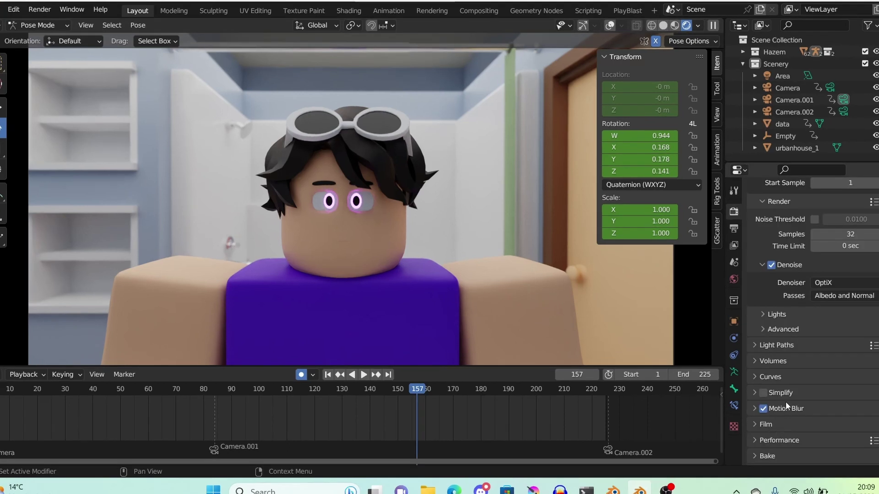